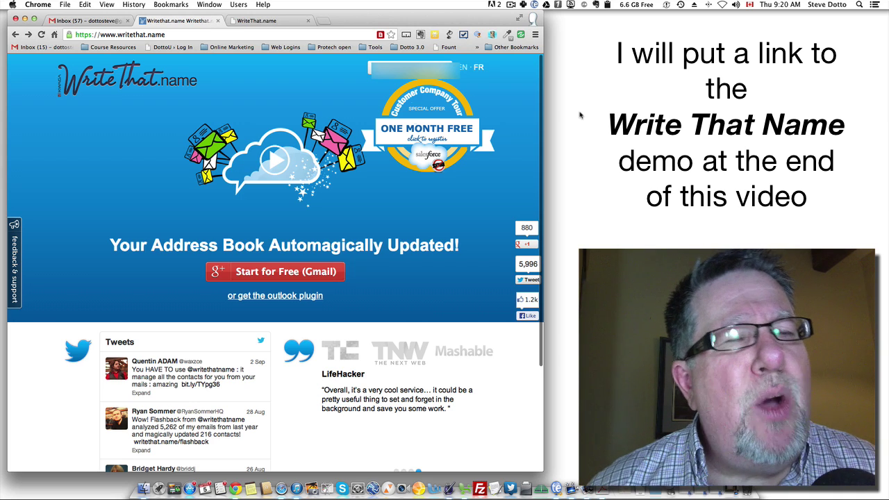
- Open the AddMe link section of the WriteThat.name account settings and view the example of an AddMe contact card
{"action": "left_click", "coordinate": [273, 21]}
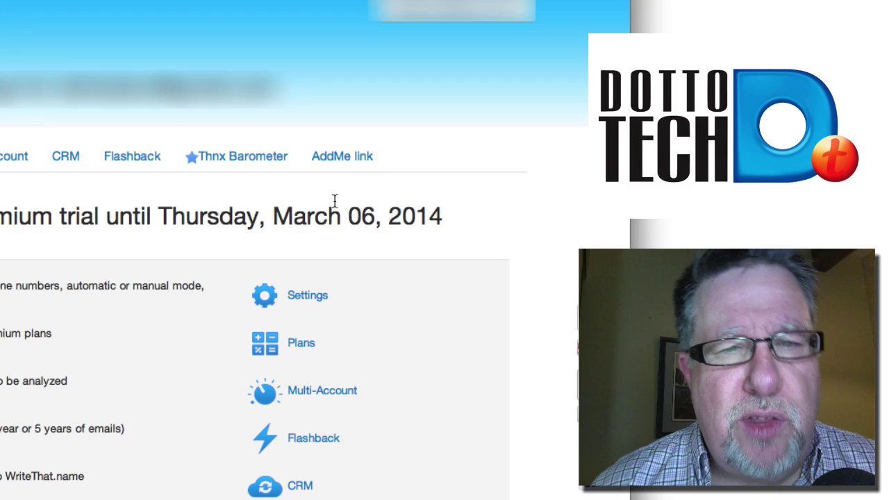
{"action": "left_click", "coordinate": [340, 159]}
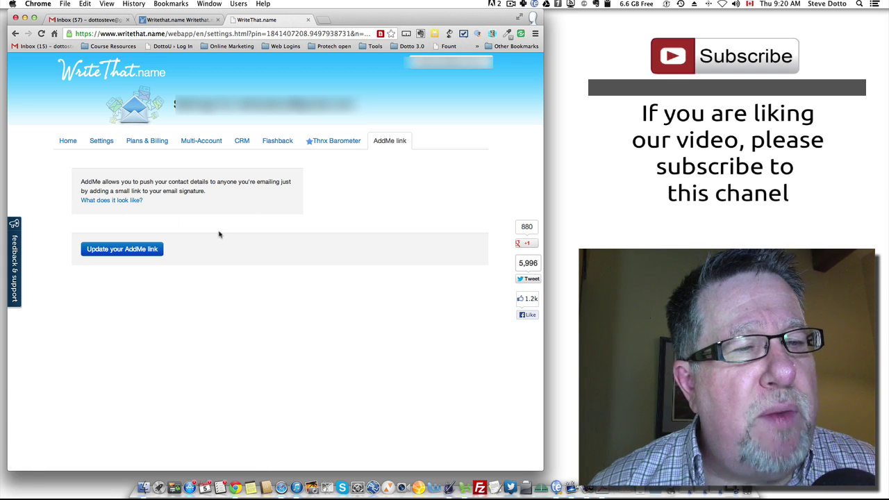
{"action": "left_click", "coordinate": [130, 200]}
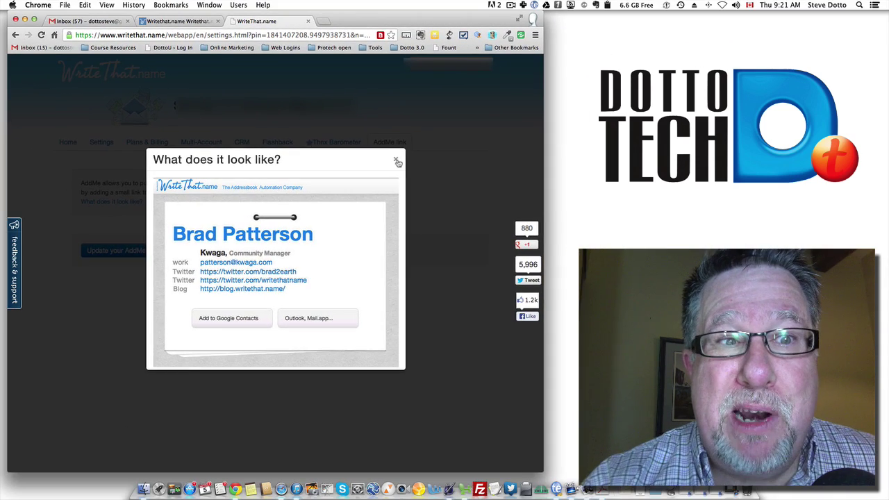
{"action": "left_click", "coordinate": [397, 161]}
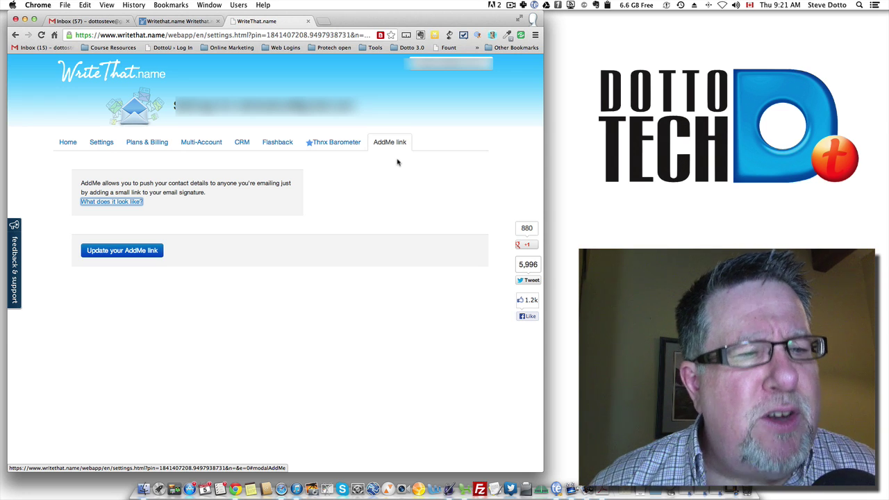
- Start updating the AddMe link, add a work address entry to the contact details, and continue to the link customization stage
{"action": "left_click", "coordinate": [144, 254]}
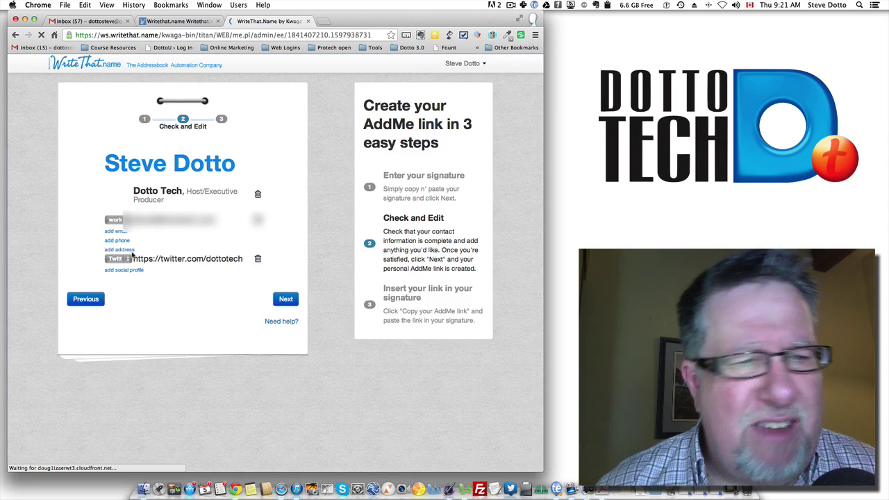
{"action": "left_click", "coordinate": [131, 252]}
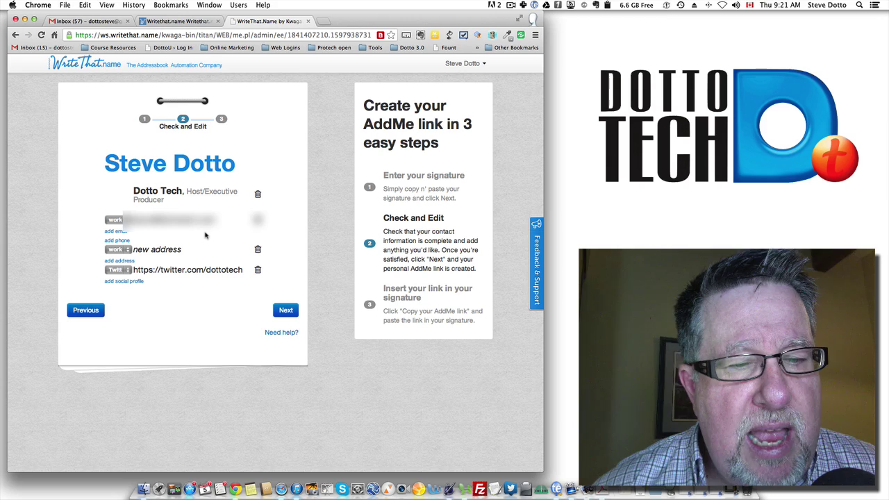
{"action": "left_click", "coordinate": [282, 313]}
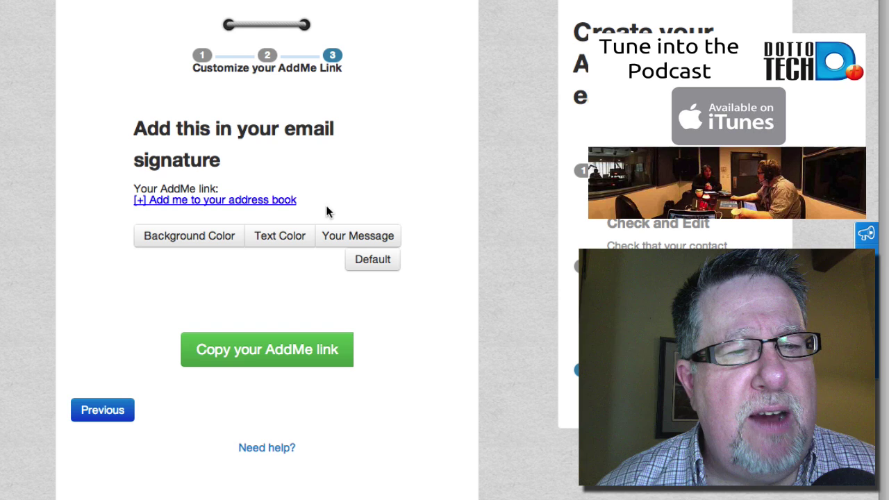
- Copy the "[+] Add me to your address book" AddMe link for use in an email signature
{"action": "triple_click", "coordinate": [266, 201]}
{"action": "left_click", "coordinate": [266, 201]}
{"action": "triple_click", "coordinate": [131, 202]}
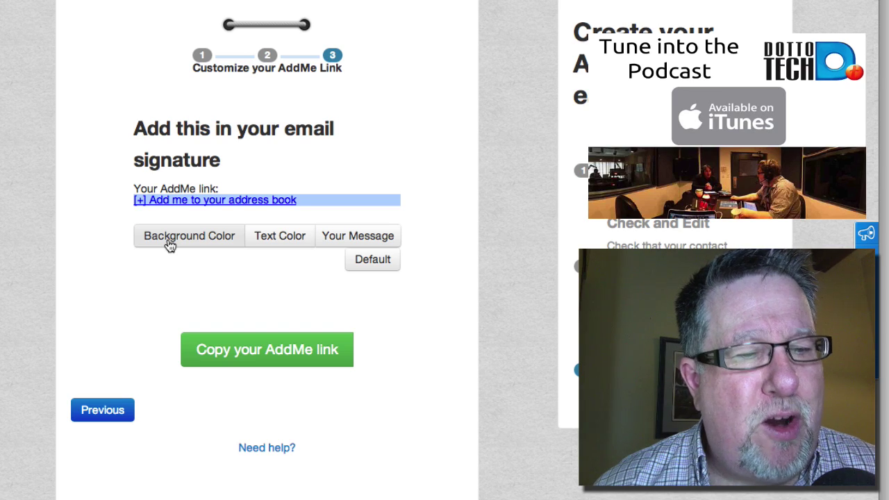
{"action": "left_click", "coordinate": [155, 264]}
{"action": "left_click", "coordinate": [301, 363]}
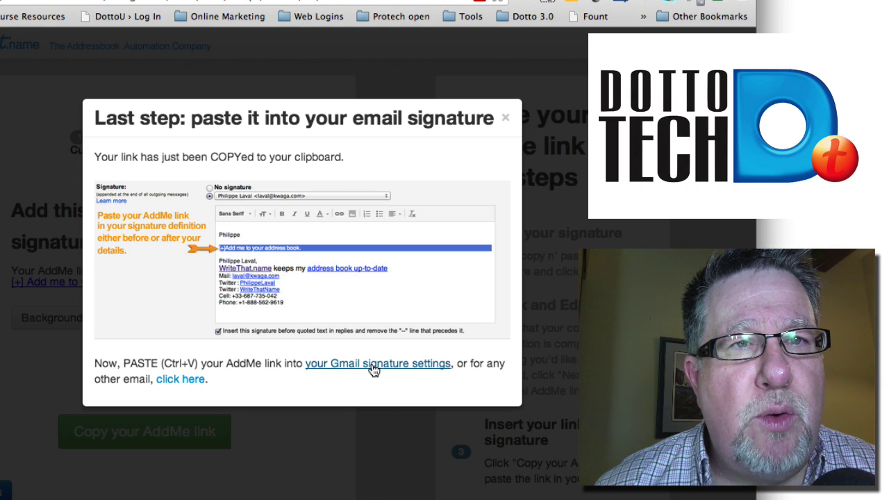
- Open the Gmail signature settings in a separate tab from the final AddMe instructions and switch to it
{"action": "right_click", "coordinate": [374, 369]}
{"action": "left_click", "coordinate": [391, 369]}
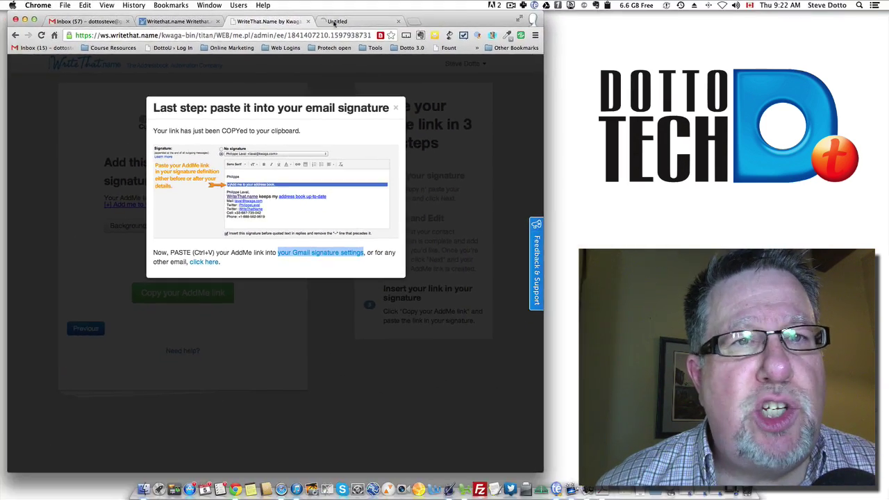
{"action": "left_click", "coordinate": [334, 21]}
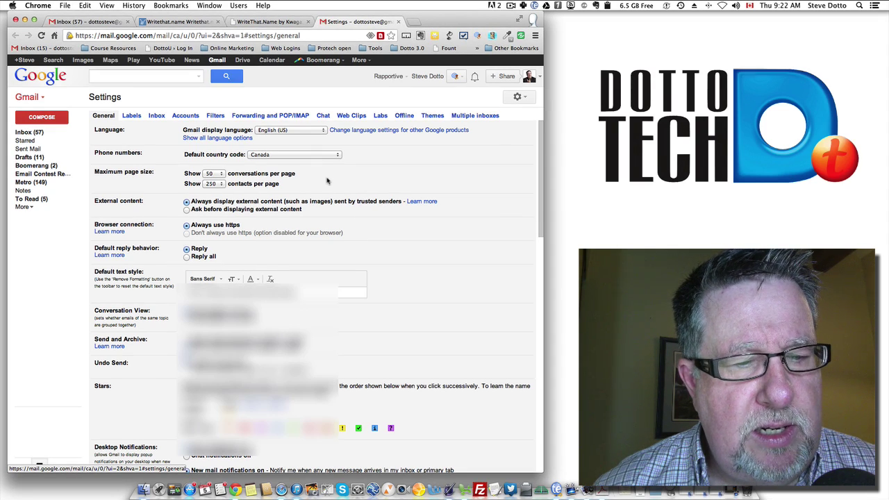
- Paste the copied AddMe link on its own line between the name and the logo in the Gmail signature
{"action": "scroll", "coordinate": [327, 181], "scroll_direction": "down", "scroll_amount": 10}
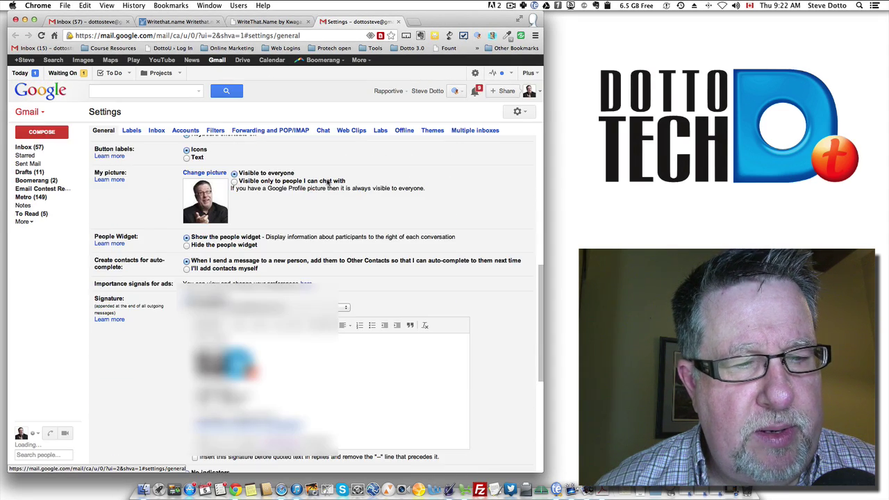
{"action": "scroll", "coordinate": [327, 182], "scroll_direction": "down", "scroll_amount": 3}
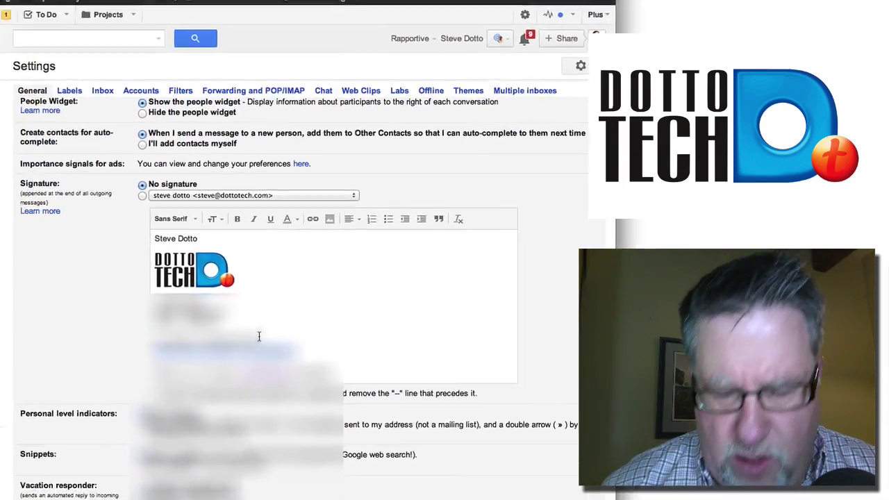
{"action": "left_click", "coordinate": [212, 238]}
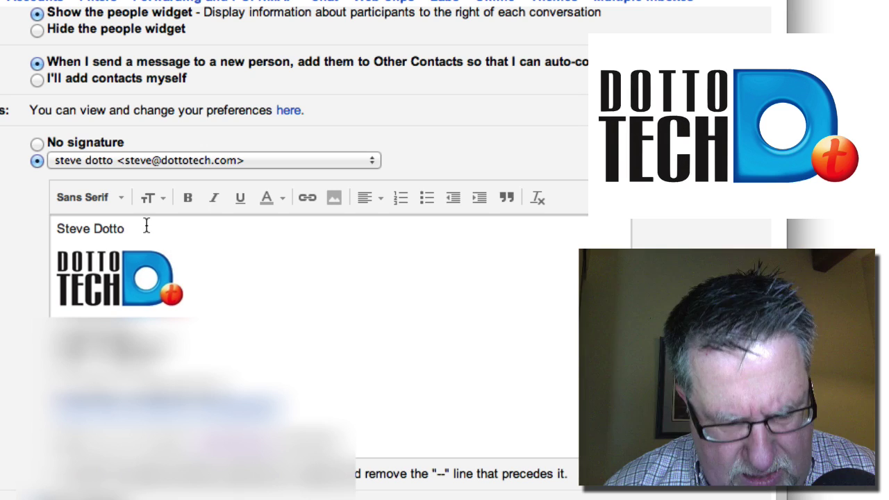
{"action": "key", "text": "Return"}
{"action": "key", "text": "Return"}
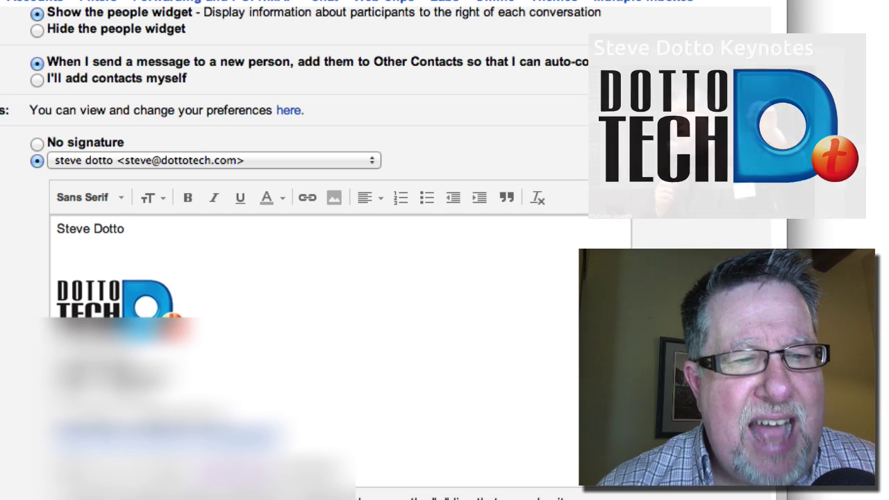
{"action": "key", "text": "super+v"}
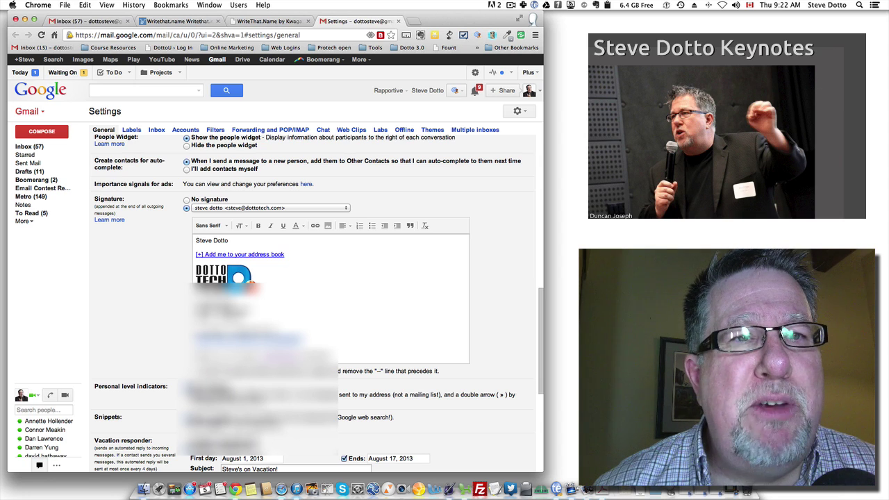
- Return to the WriteThat.name customization page, open the contact card behind the AddMe link, and copy the card's web address
{"action": "left_click", "coordinate": [271, 21]}
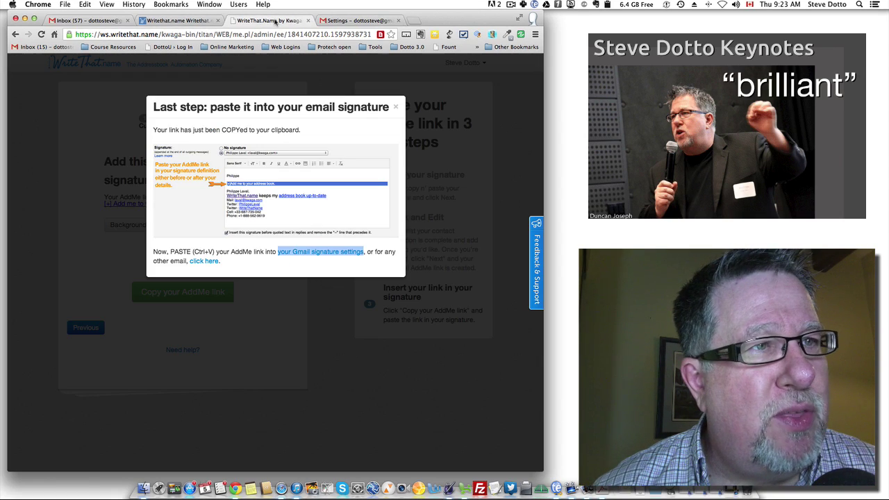
{"action": "left_click", "coordinate": [85, 113]}
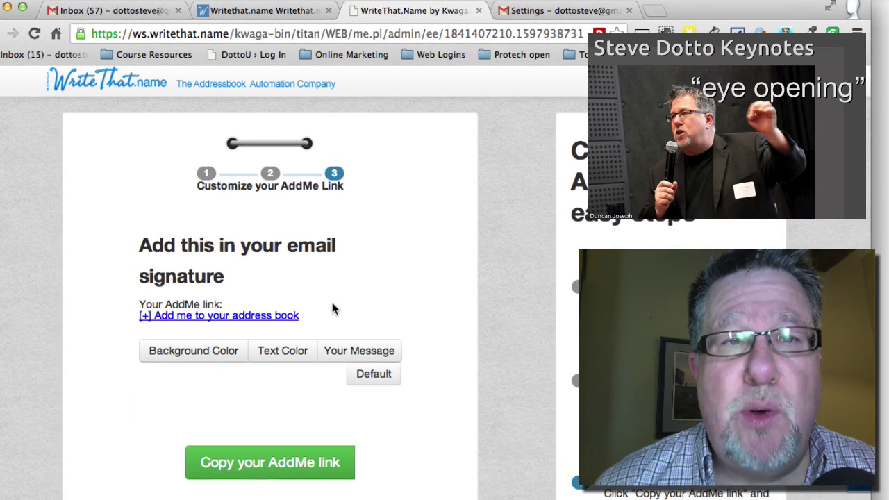
{"action": "left_click", "coordinate": [279, 316]}
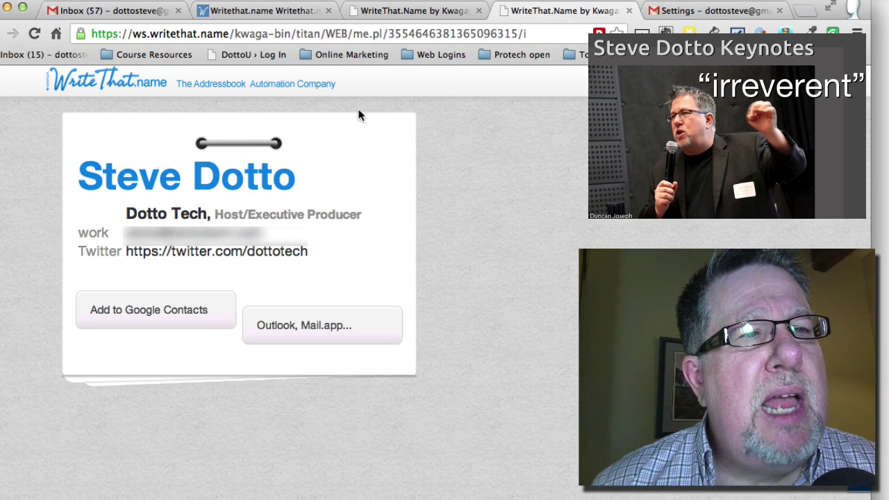
{"action": "left_click", "coordinate": [269, 33]}
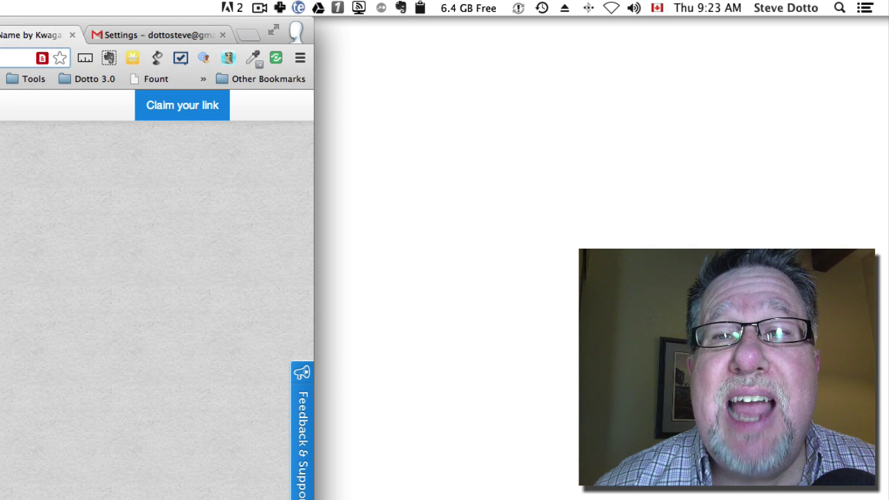
- Create a new TextExpander snippet with the copied AddMe card address as its content
{"action": "left_click", "coordinate": [298, 8]}
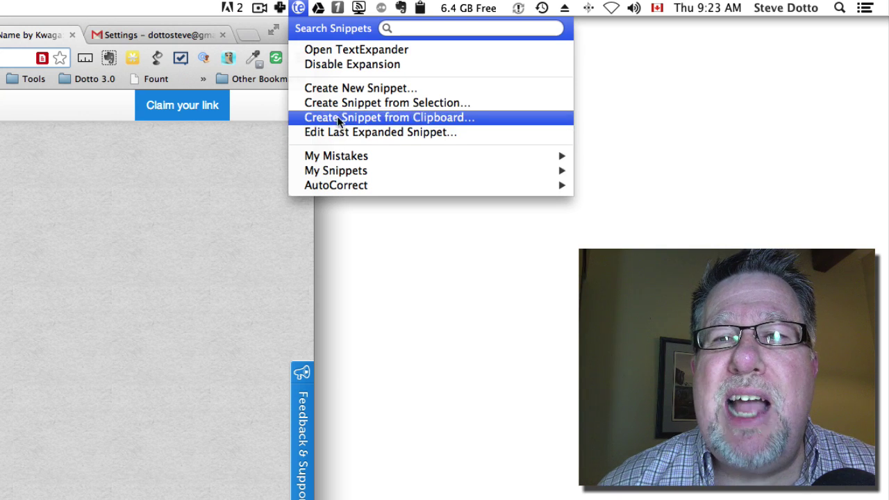
{"action": "left_click", "coordinate": [340, 88]}
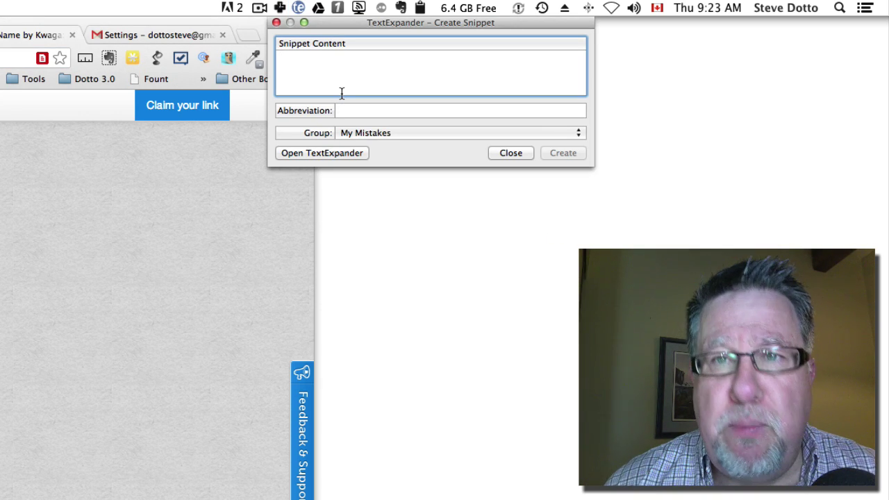
{"action": "key", "text": "super+v"}
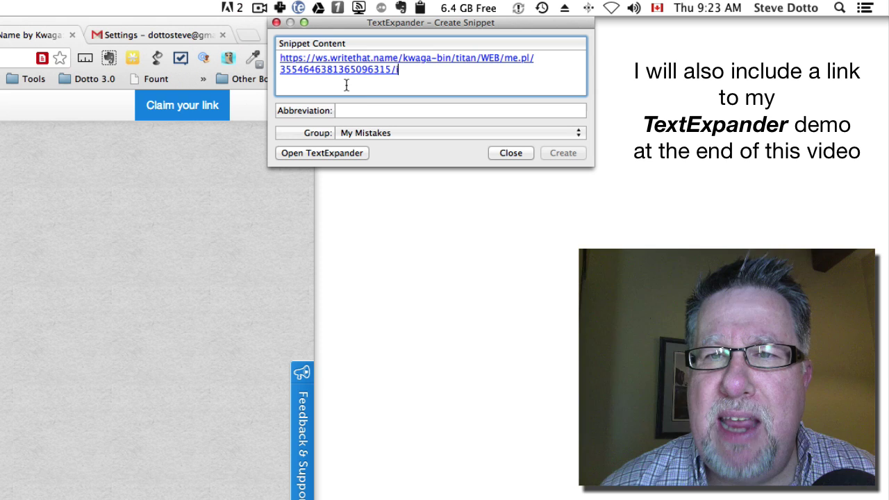
- Give the snippet the abbreviation myaddy, assign it to the My Snippets group, and save it
{"action": "left_click", "coordinate": [356, 110]}
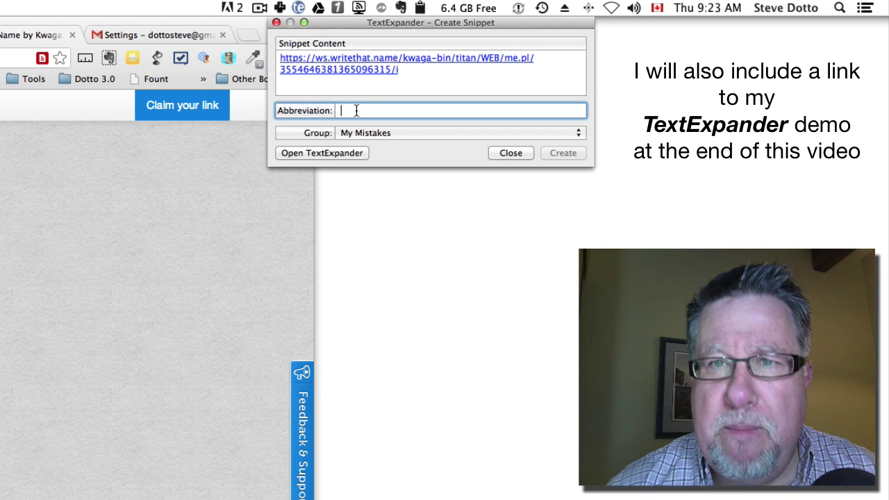
{"action": "type", "text": "myaddy"}
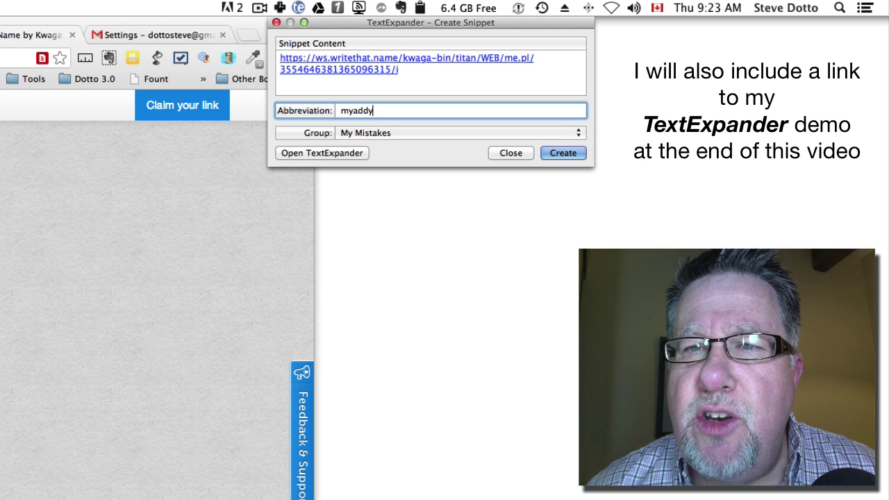
{"action": "left_click", "coordinate": [481, 132]}
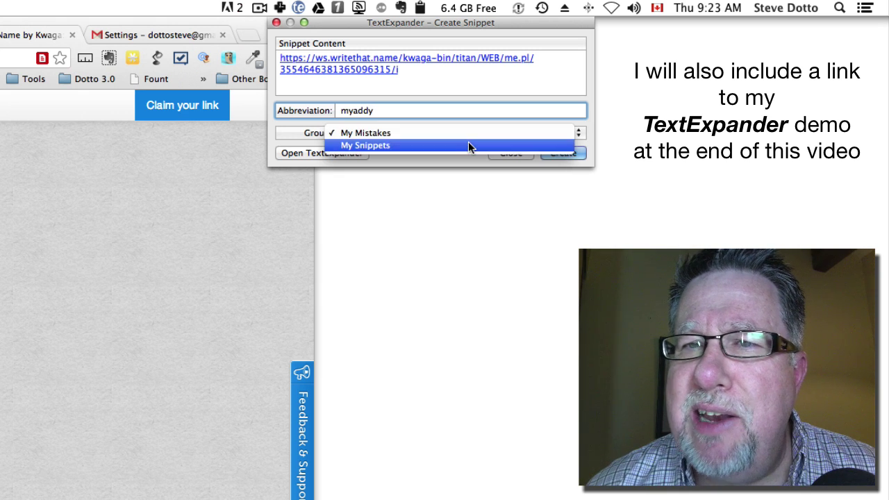
{"action": "left_click", "coordinate": [468, 145]}
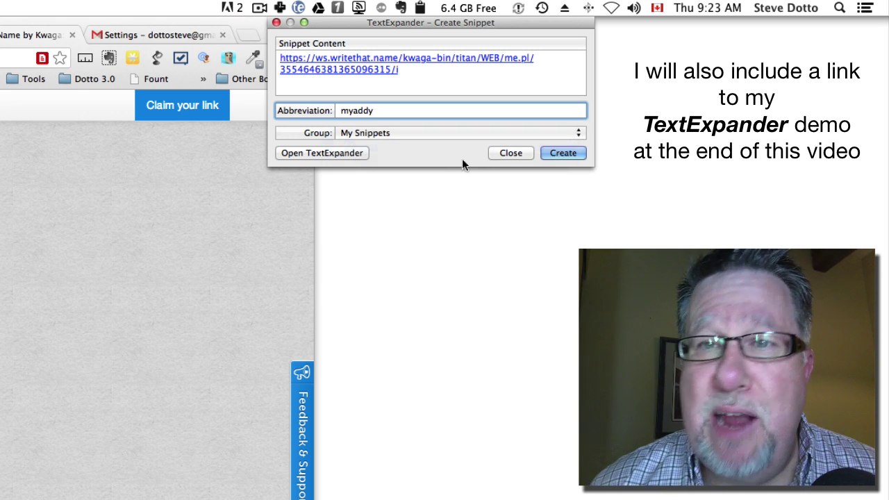
{"action": "left_click", "coordinate": [562, 153]}
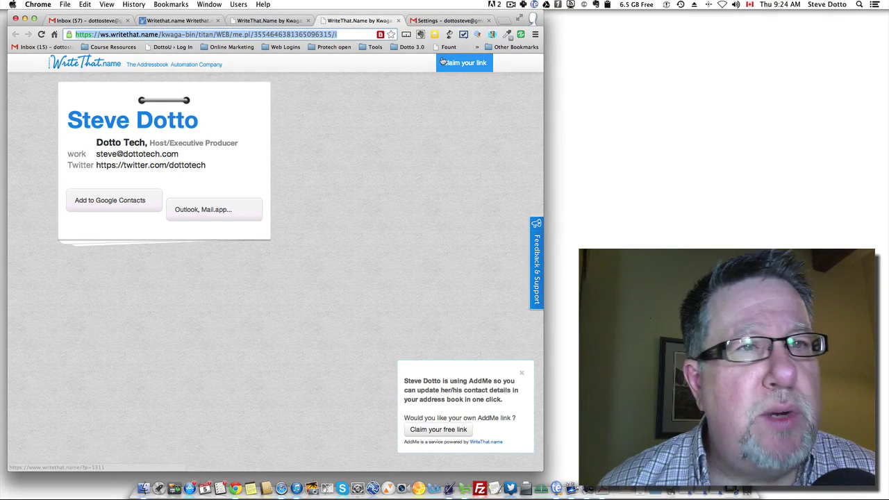
- Open the HootSuite dashboard at hootsuite.com in a new browser tab
{"action": "left_click", "coordinate": [505, 21]}
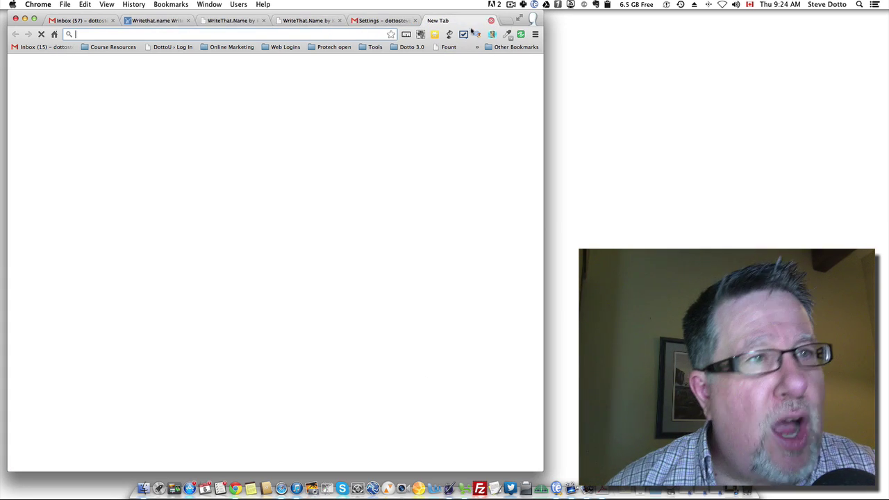
{"action": "type", "text": "hootsuite.com"}
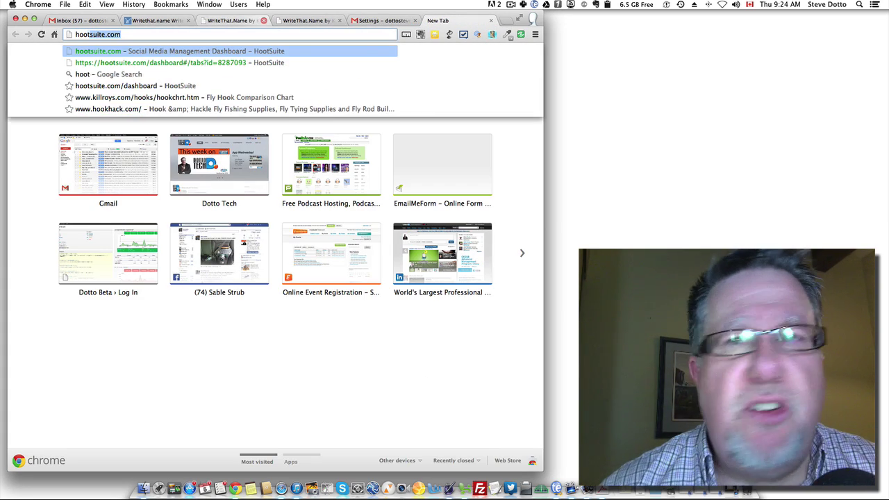
{"action": "key", "text": "Return"}
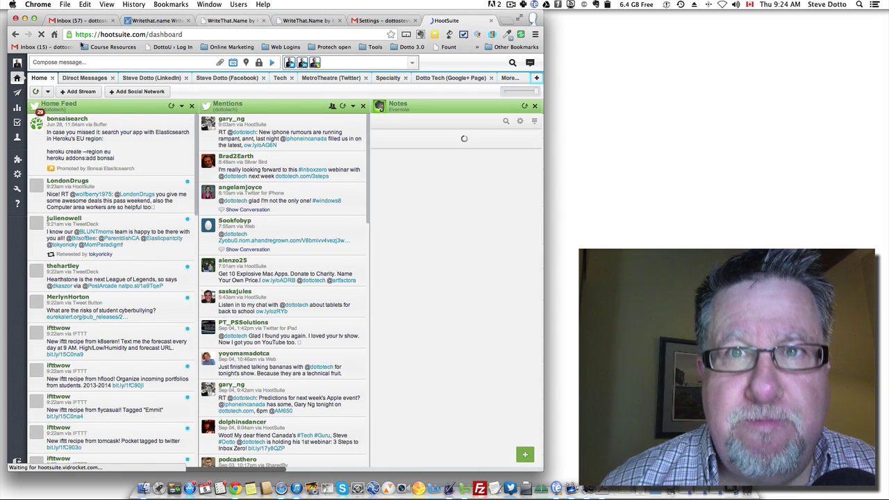
- Start a new HootSuite message containing the AddMe card's web address, and open the link-shortening field for entry
{"action": "left_click", "coordinate": [78, 63]}
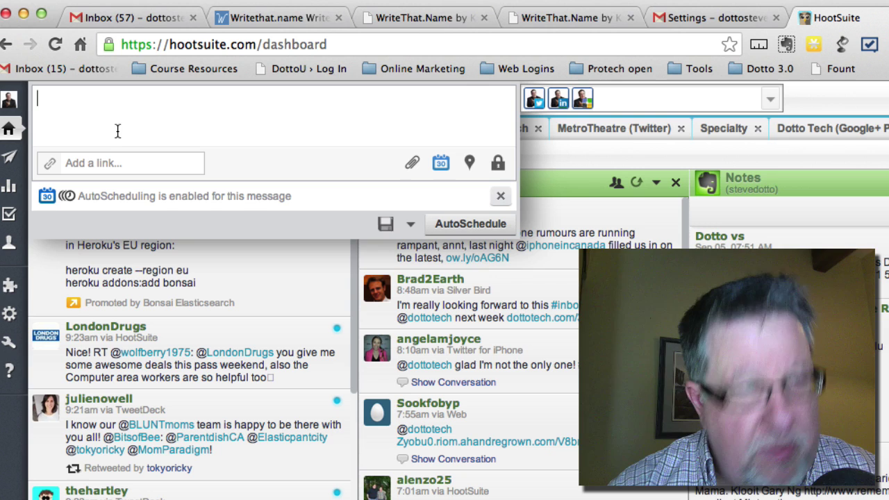
{"action": "type", "text": "mya"}
{"action": "key", "text": "BackSpace"}
{"action": "key", "text": "BackSpace"}
{"action": "key", "text": "BackSpace"}
{"action": "key", "text": "super+v"}
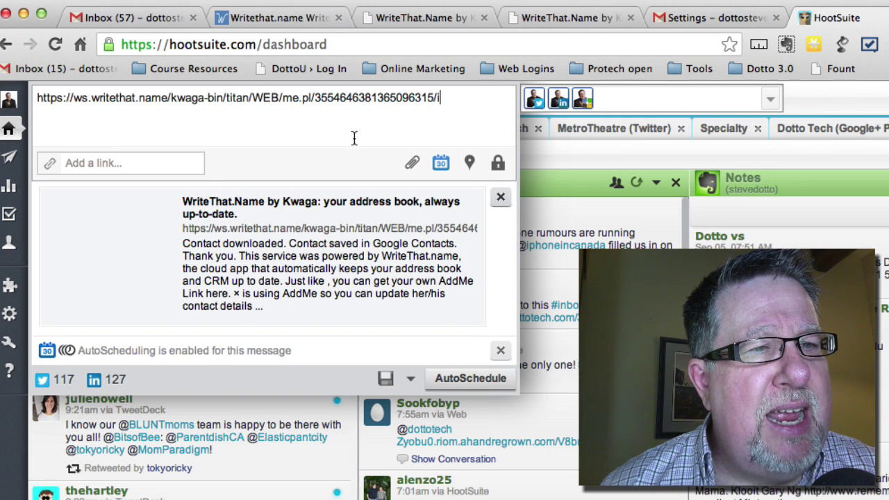
{"action": "left_click", "coordinate": [127, 164]}
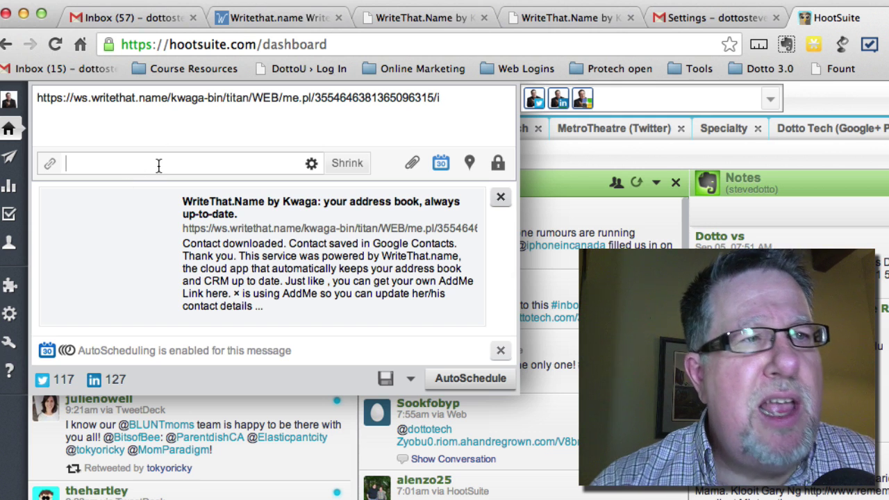